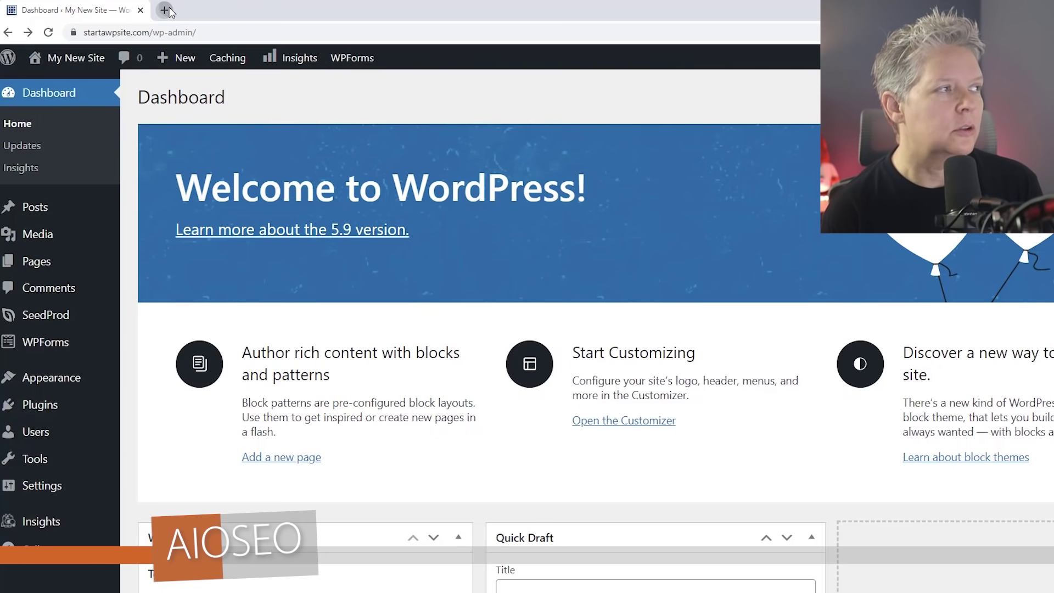
- Go to aioseo.com in a new tab and sign in to the AIOSEO account
{"action": "left_click", "coordinate": [164, 9]}
{"action": "type", "text": "aioseo.com"}
{"action": "key", "text": "Return"}
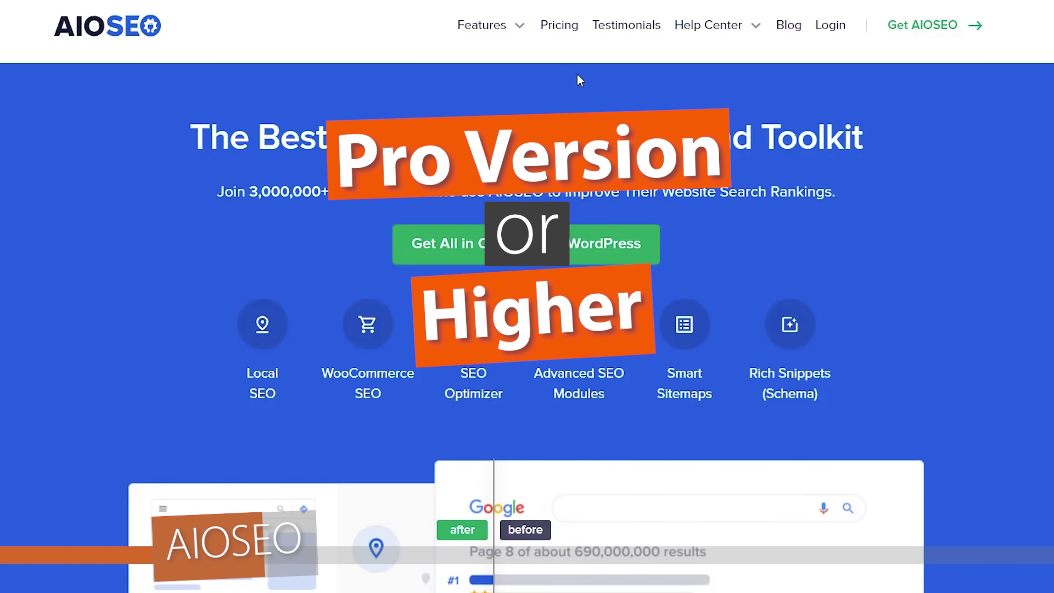
{"action": "left_click", "coordinate": [830, 25]}
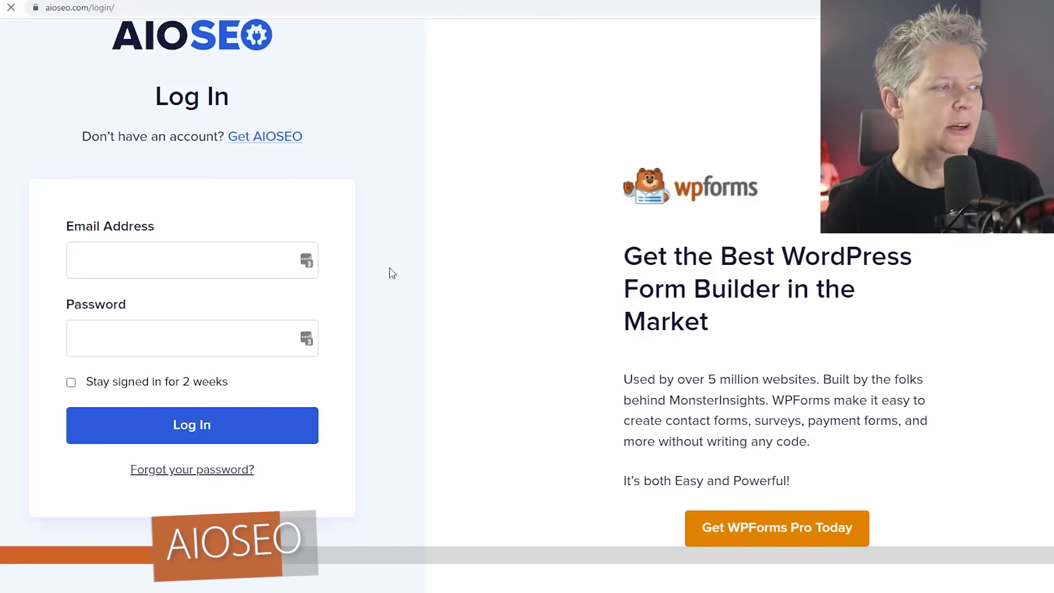
{"action": "left_click", "coordinate": [216, 426]}
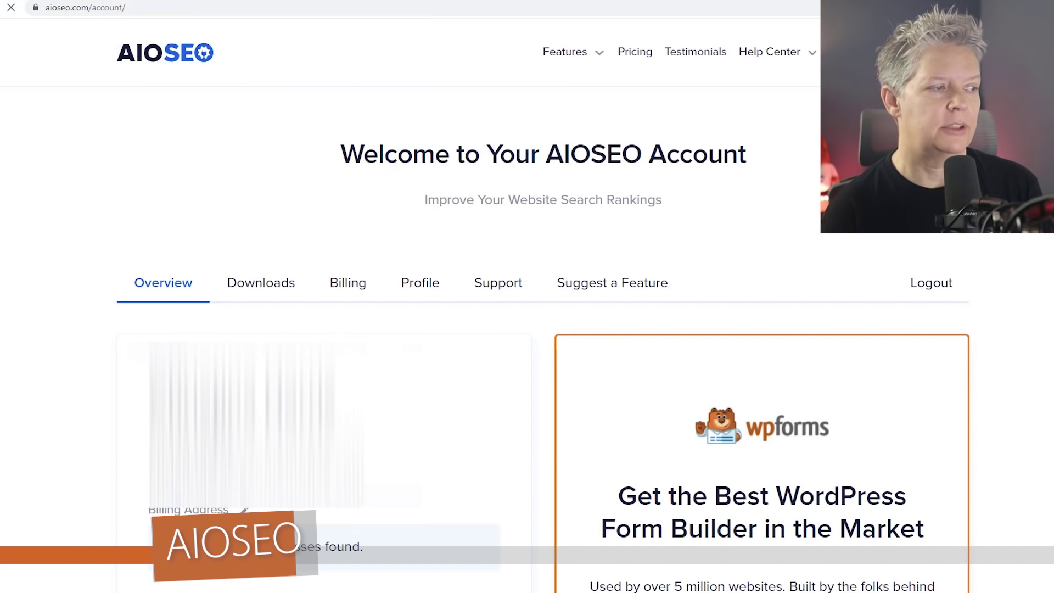
- Download AIOSEO from the account's Downloads page, copy the license key, and return to WordPress
{"action": "left_click", "coordinate": [271, 289]}
{"action": "left_click", "coordinate": [863, 381]}
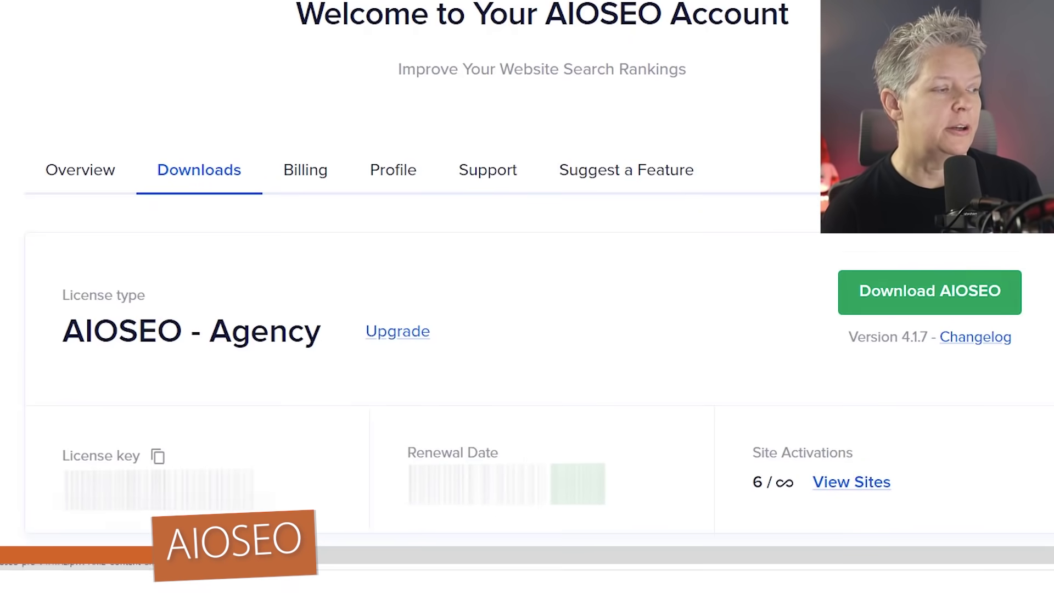
{"action": "left_click", "coordinate": [158, 459]}
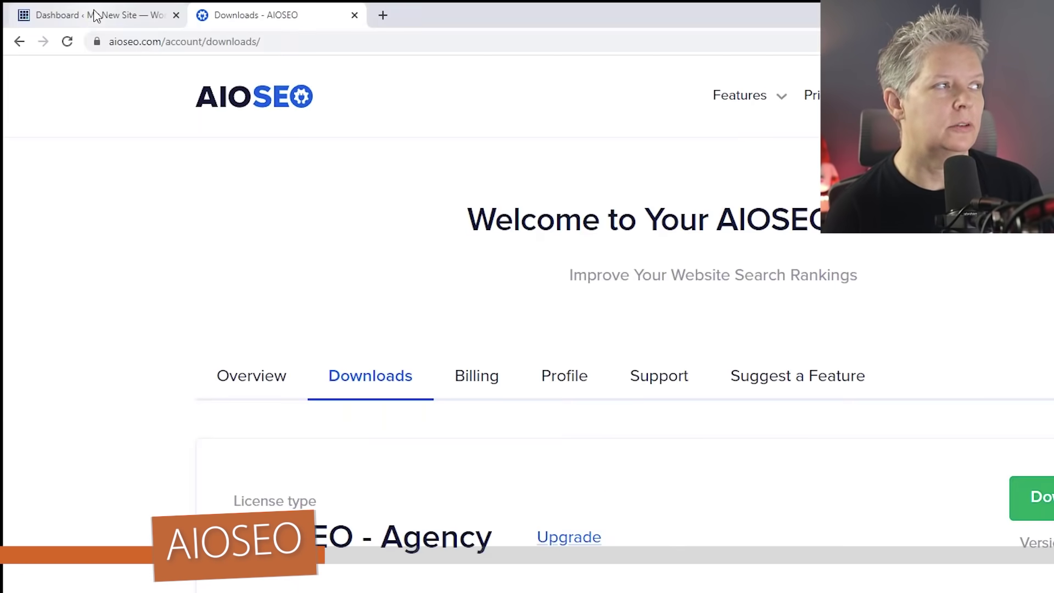
{"action": "left_click", "coordinate": [93, 16]}
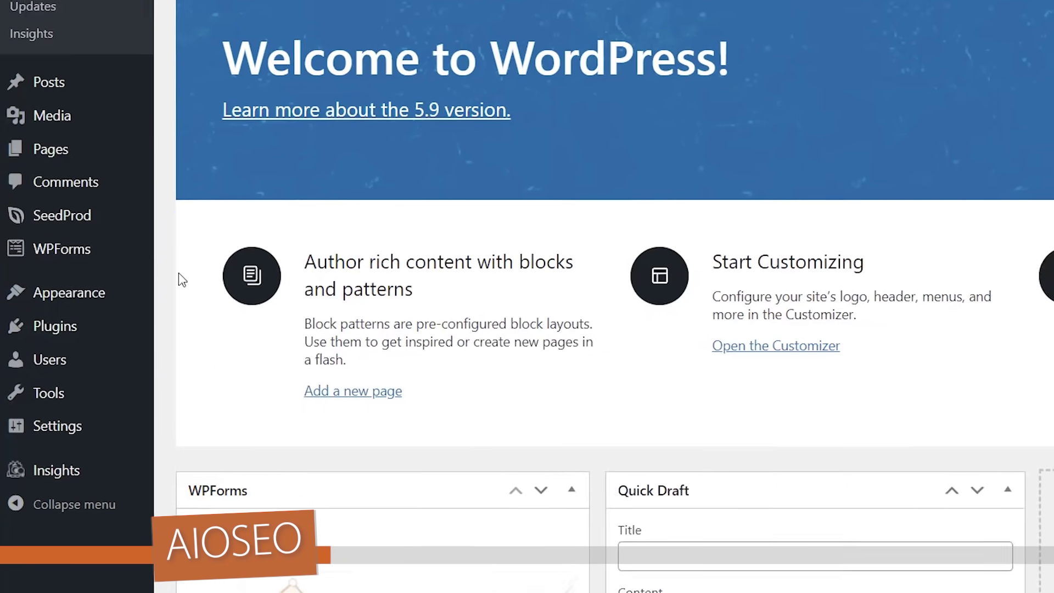
- Upload, install and activate the aioseo-pro-v4.1.7.zip plugin
{"action": "mouse_move", "coordinate": [77, 389]}
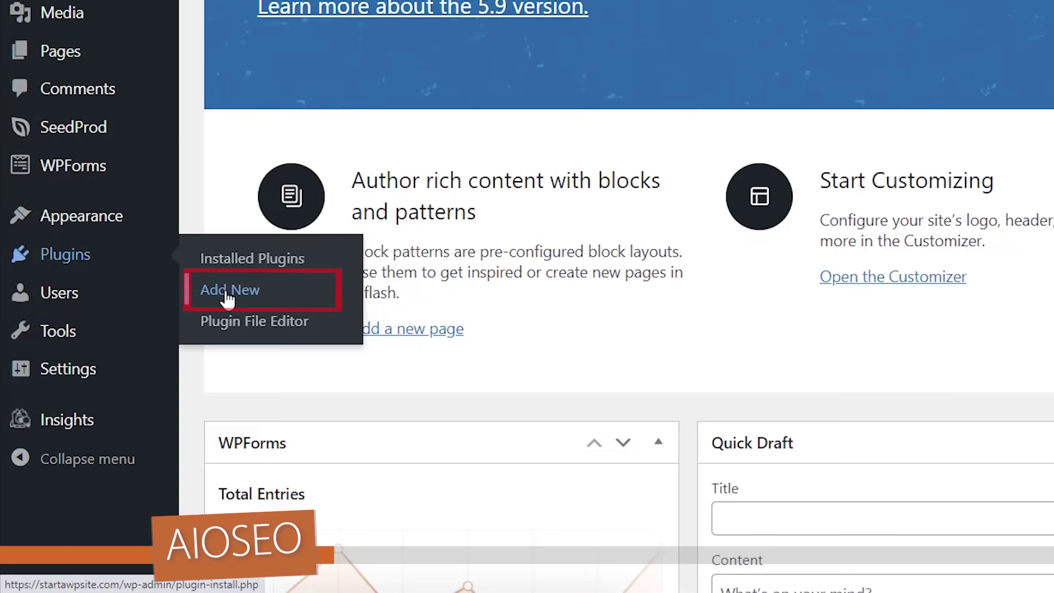
{"action": "left_click", "coordinate": [207, 286]}
{"action": "left_click", "coordinate": [278, 24]}
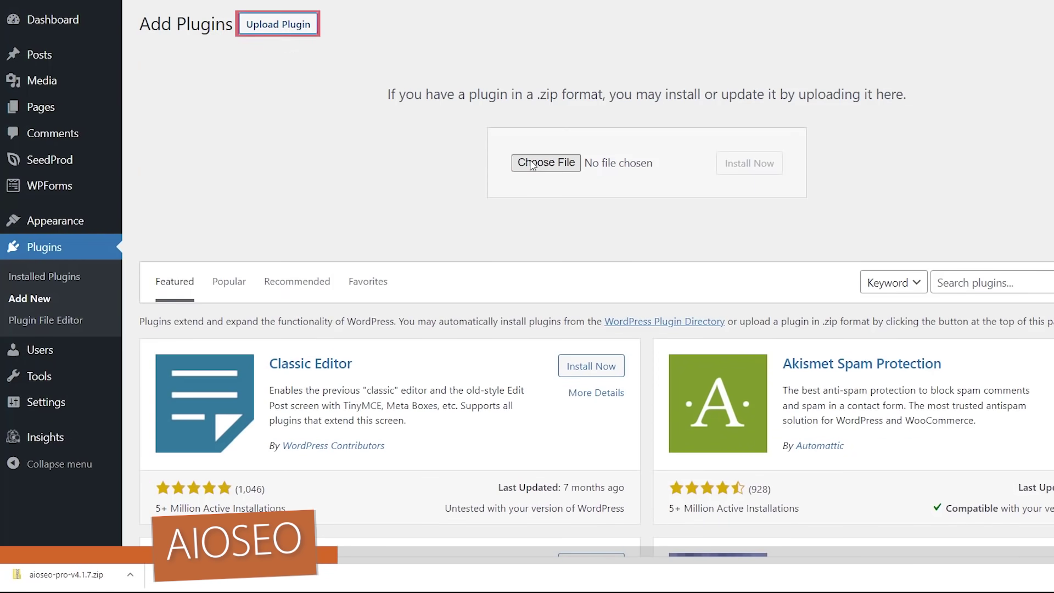
{"action": "left_click", "coordinate": [531, 164]}
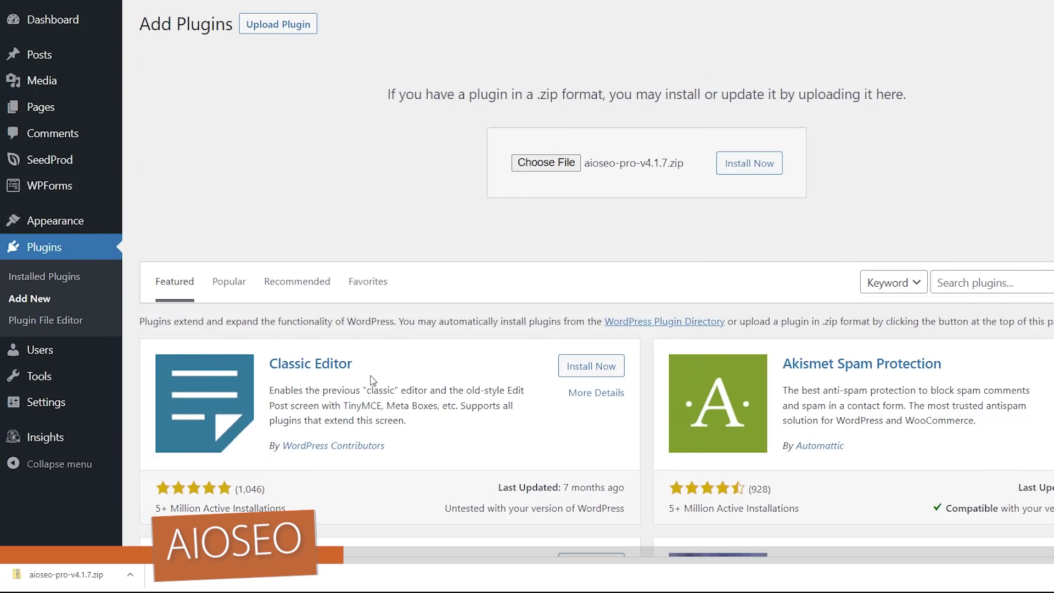
{"action": "left_click", "coordinate": [746, 167]}
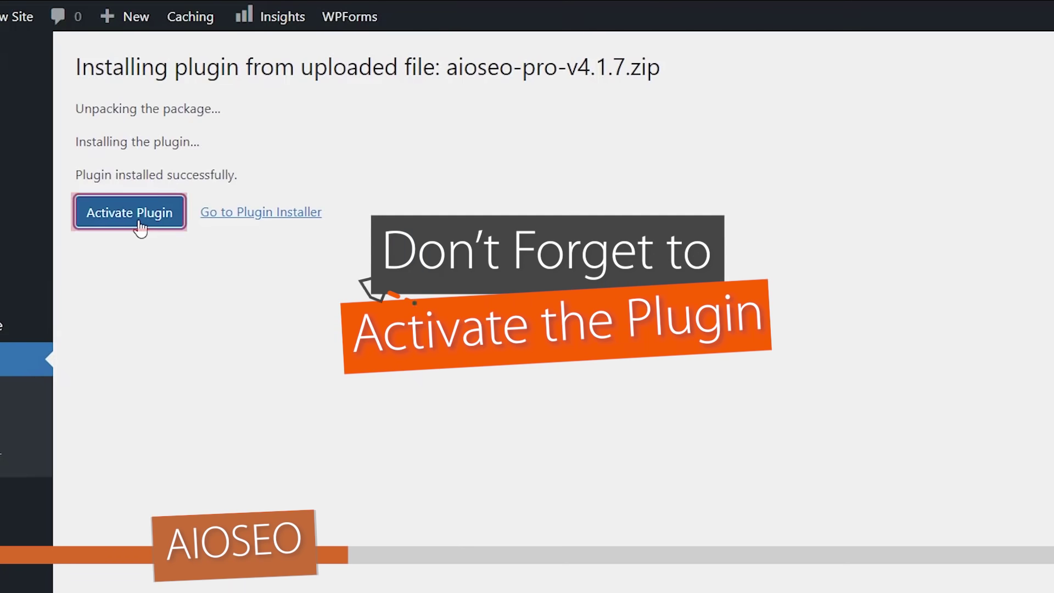
{"action": "left_click", "coordinate": [140, 227]}
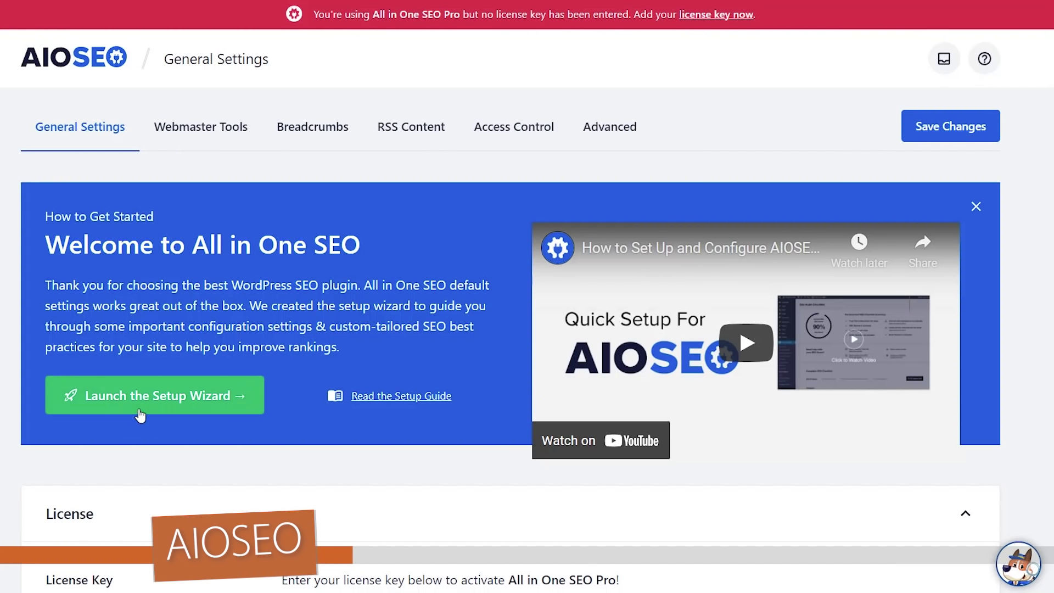
- Paste the copied license key into General Settings and connect it to activate Pro
{"action": "scroll", "coordinate": [140, 416], "scroll_direction": "down", "scroll_amount": 3}
{"action": "left_click", "coordinate": [321, 412]}
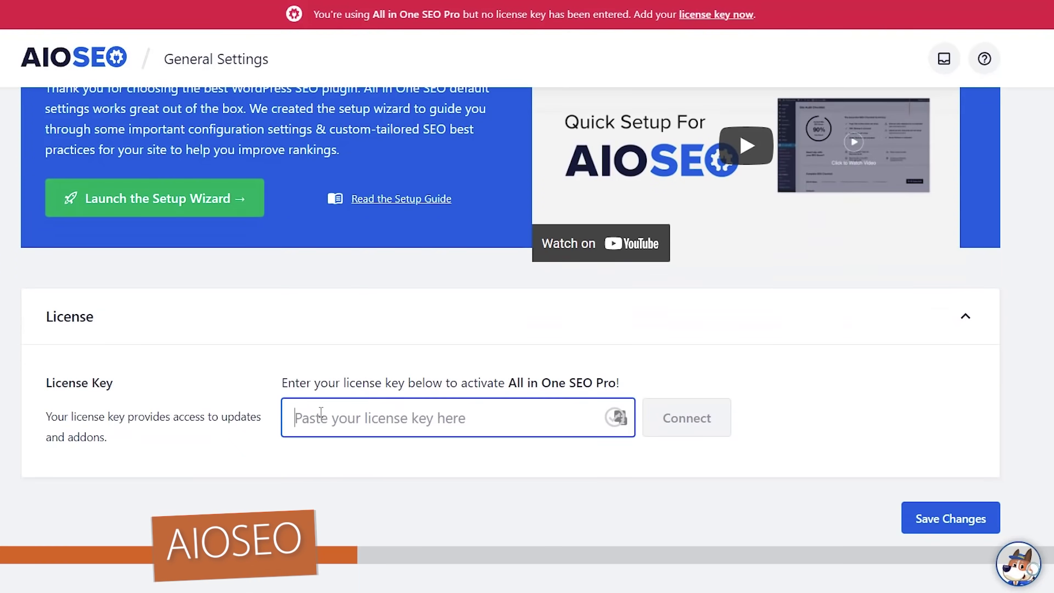
{"action": "right_click", "coordinate": [321, 412]}
{"action": "left_click", "coordinate": [368, 278]}
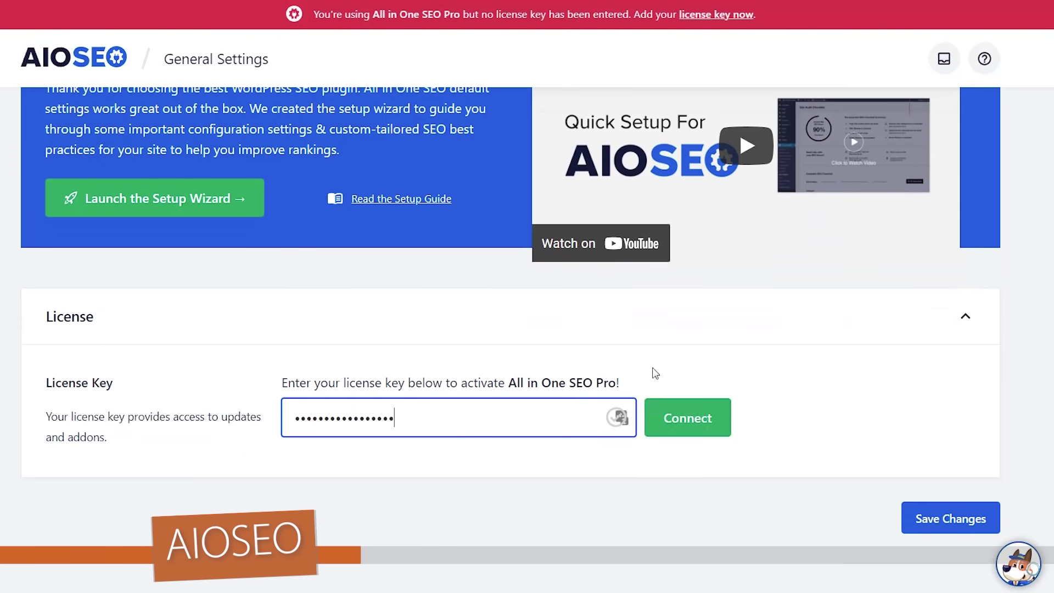
{"action": "left_click", "coordinate": [686, 427]}
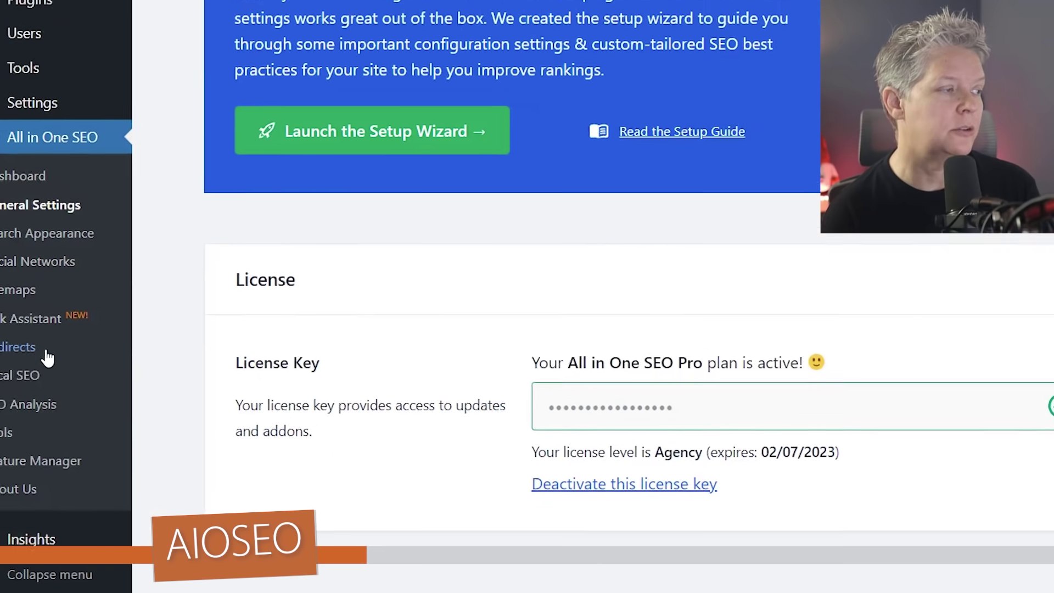
- Activate AIOSEO Redirects, keep 404 log retention at 1 week, and save the redirect settings
{"action": "left_click", "coordinate": [56, 345]}
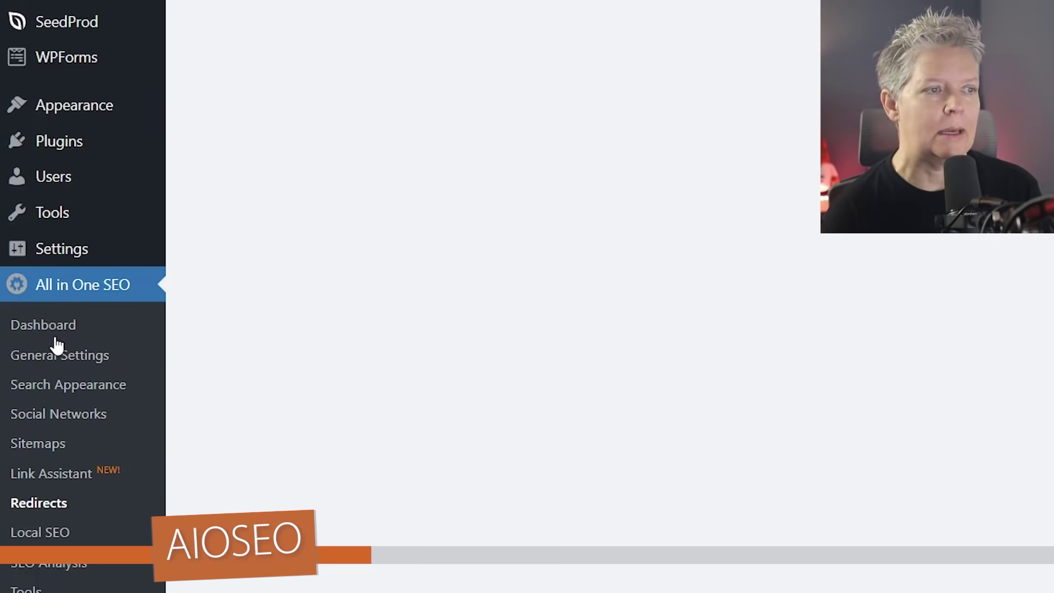
{"action": "left_click", "coordinate": [575, 372]}
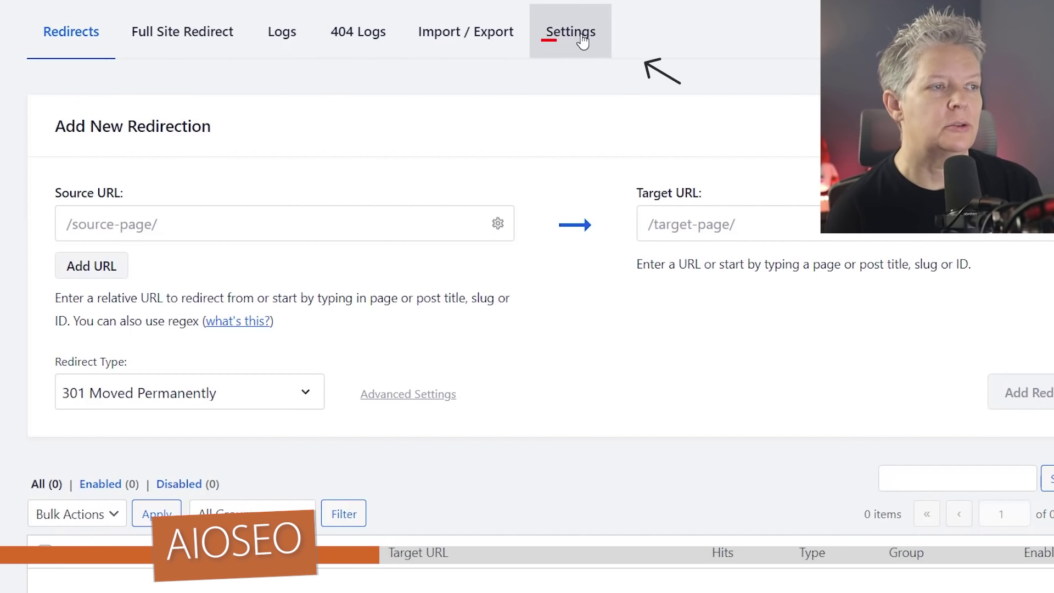
{"action": "left_click", "coordinate": [583, 41]}
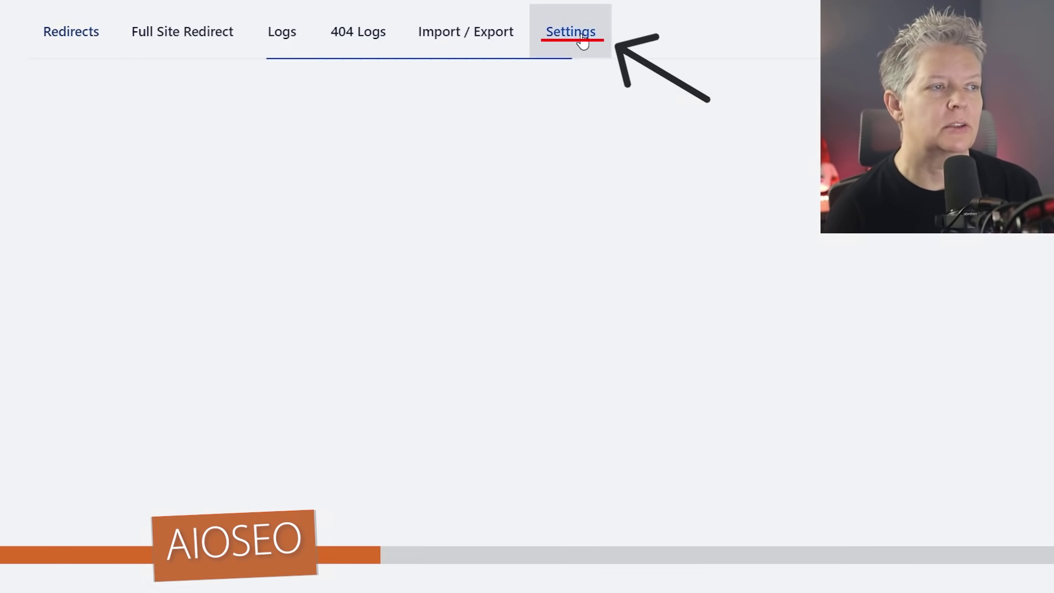
{"action": "scroll", "coordinate": [741, 131], "scroll_direction": "down", "scroll_amount": 2}
{"action": "scroll", "coordinate": [740, 131], "scroll_direction": "down", "scroll_amount": 2}
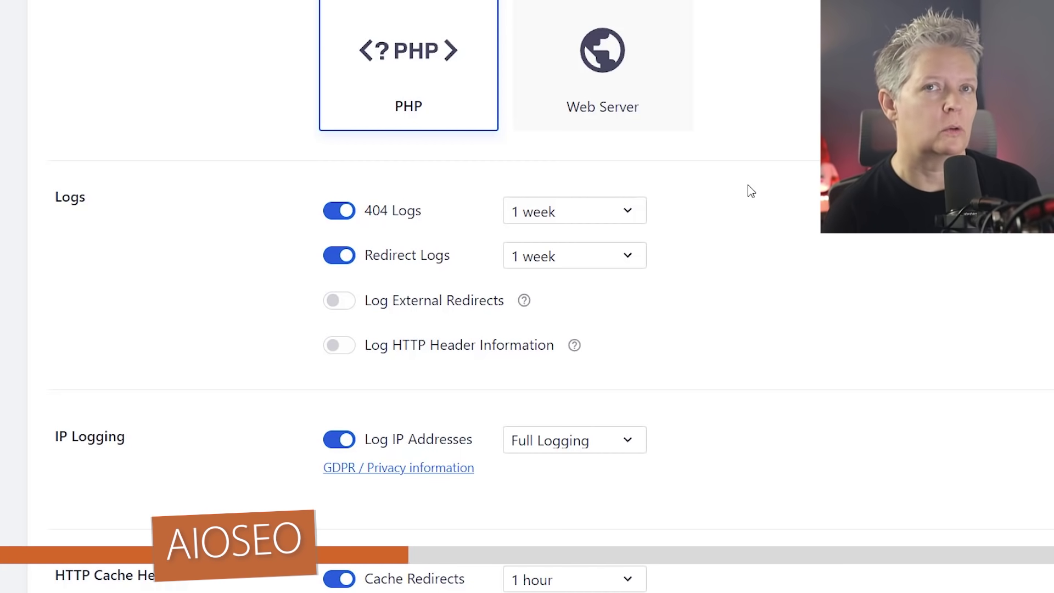
{"action": "left_click", "coordinate": [599, 214]}
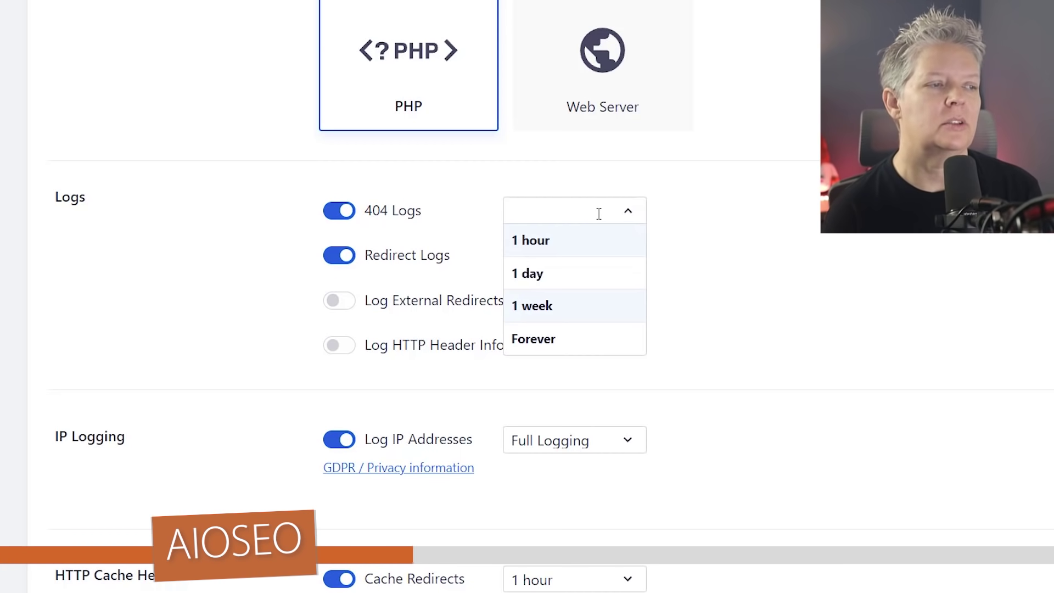
{"action": "left_click", "coordinate": [717, 222]}
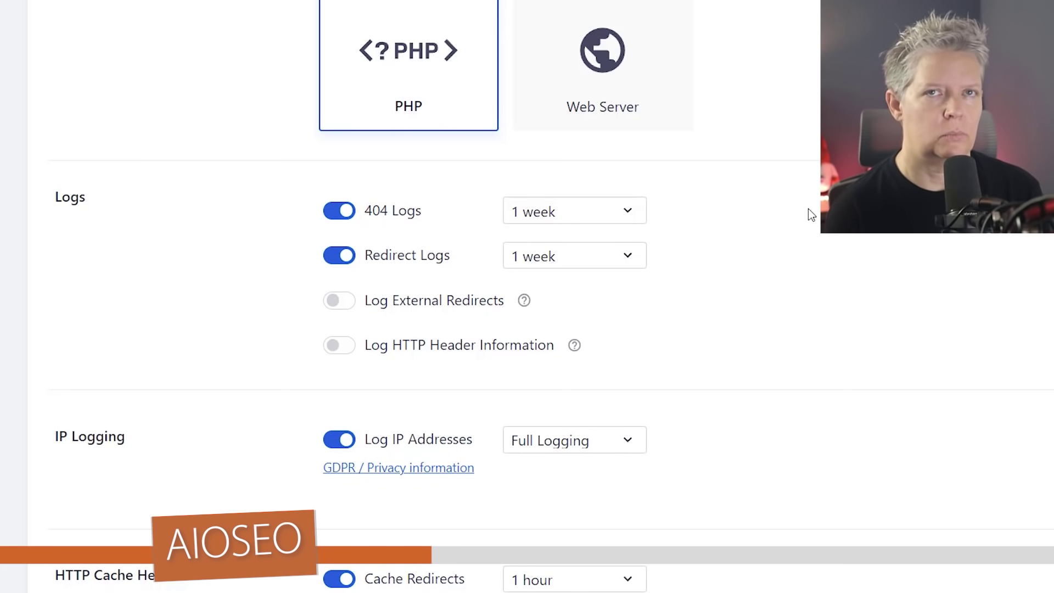
{"action": "scroll", "coordinate": [811, 213], "scroll_direction": "down", "scroll_amount": 2}
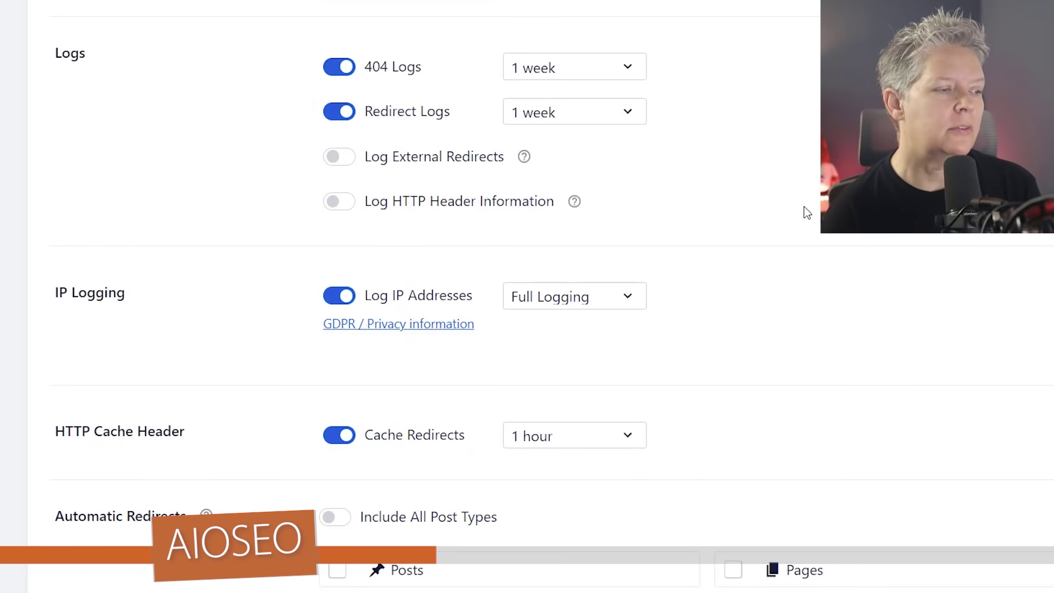
{"action": "scroll", "coordinate": [798, 195], "scroll_direction": "up", "scroll_amount": 3}
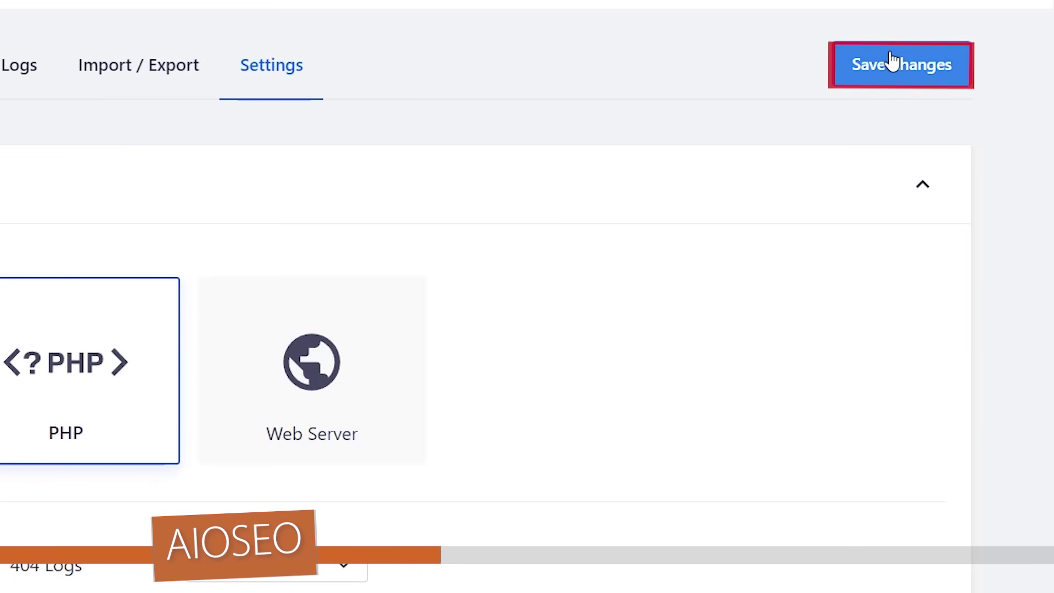
{"action": "left_click", "coordinate": [936, 55]}
- From the 404 Logs, redirect /not-a-real-page to /contact/ as 301 Moved Permanently
{"action": "left_click", "coordinate": [7, 68]}
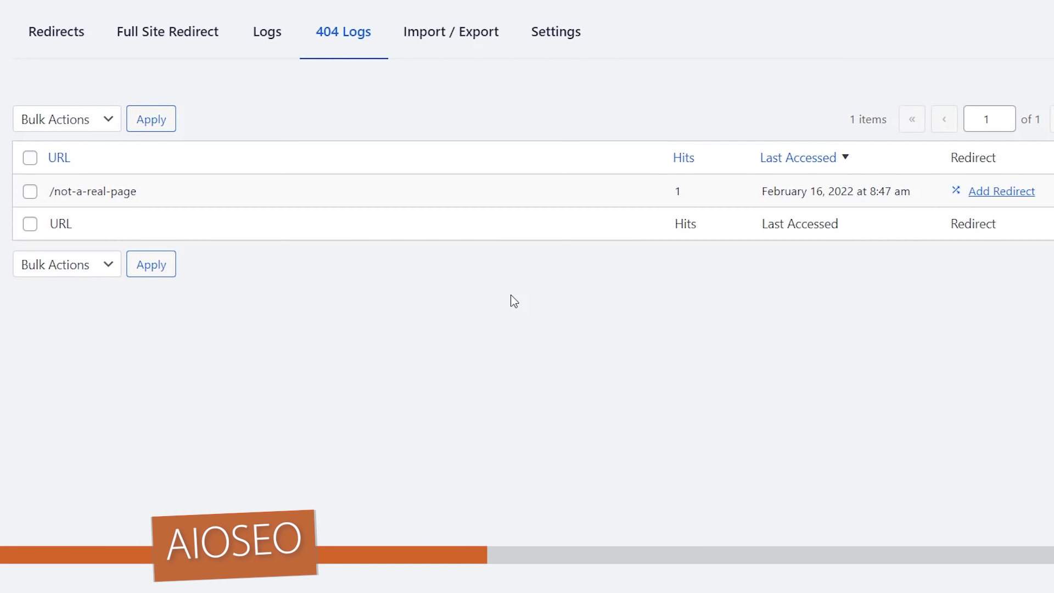
{"action": "left_click", "coordinate": [1021, 198]}
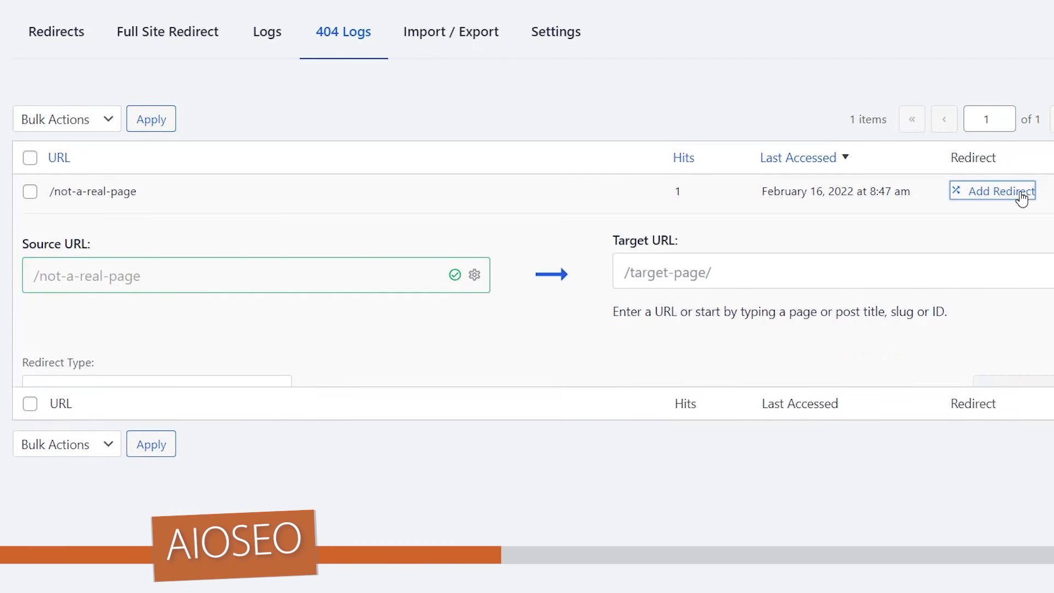
{"action": "left_click", "coordinate": [714, 274]}
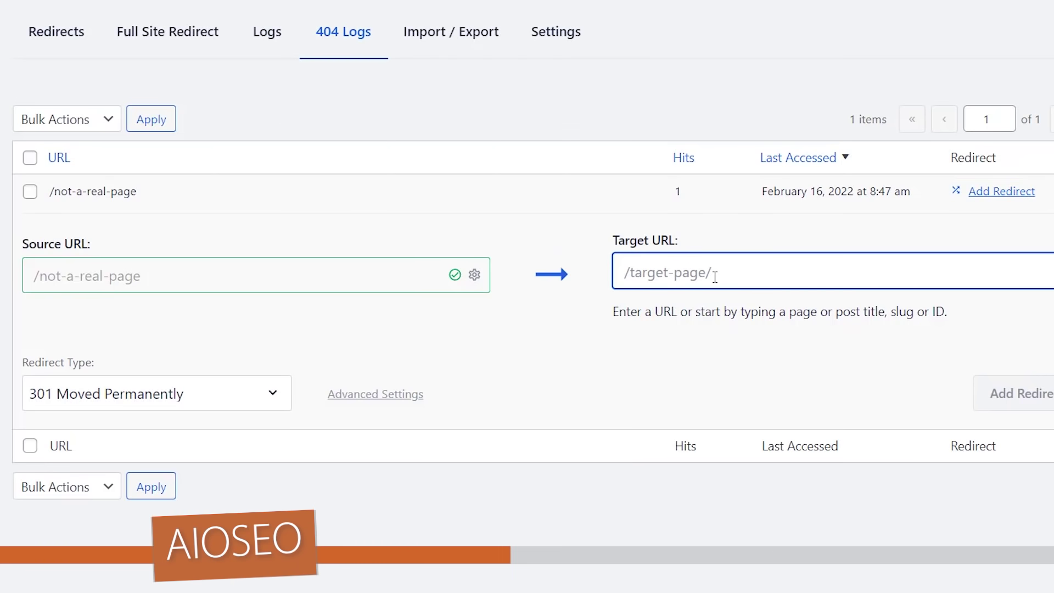
{"action": "type", "text": "/contact/"}
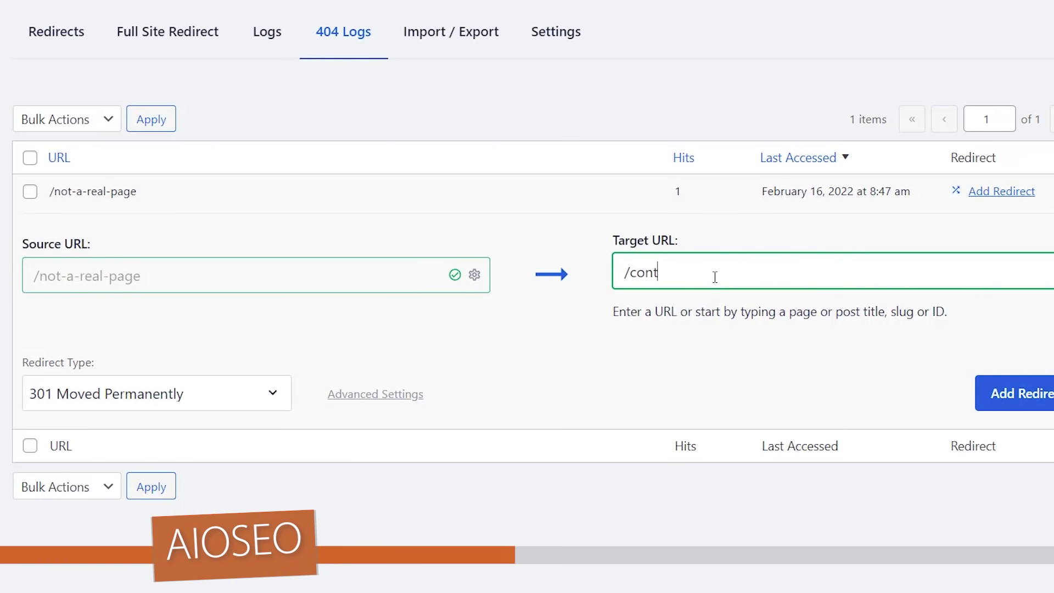
{"action": "left_click", "coordinate": [277, 397]}
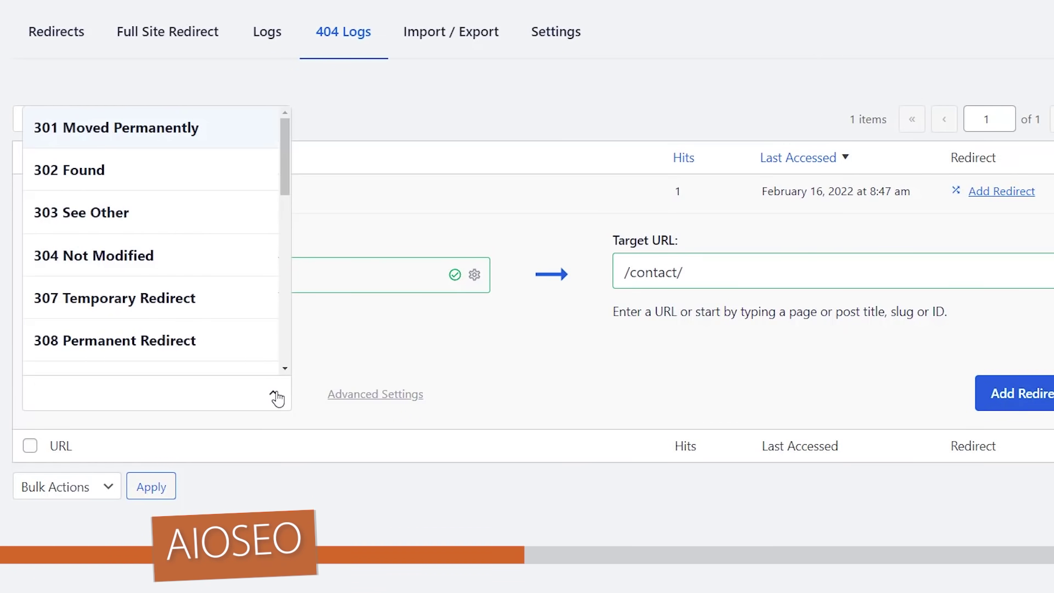
{"action": "left_click", "coordinate": [373, 356]}
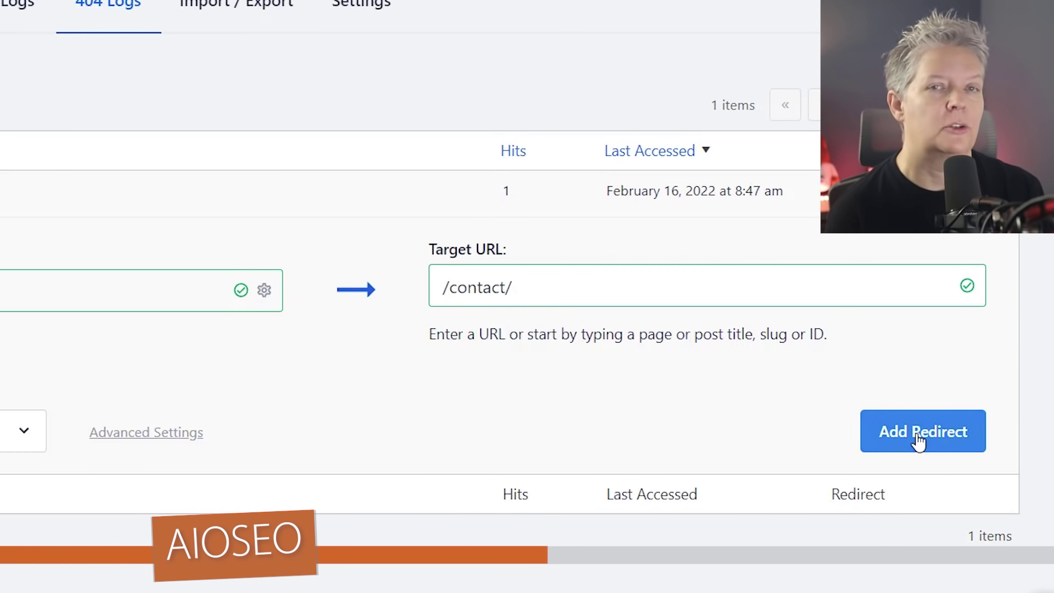
{"action": "left_click", "coordinate": [918, 441]}
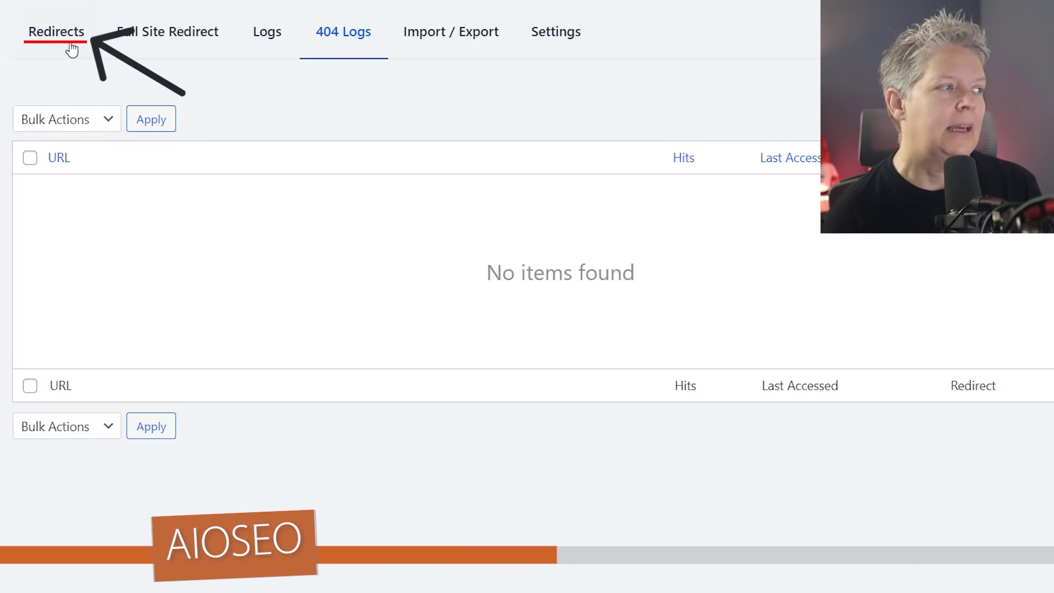
- Trash the post 'How to Install Google Analytics in WordPress for Beginners' from All Posts
{"action": "left_click", "coordinate": [65, 43]}
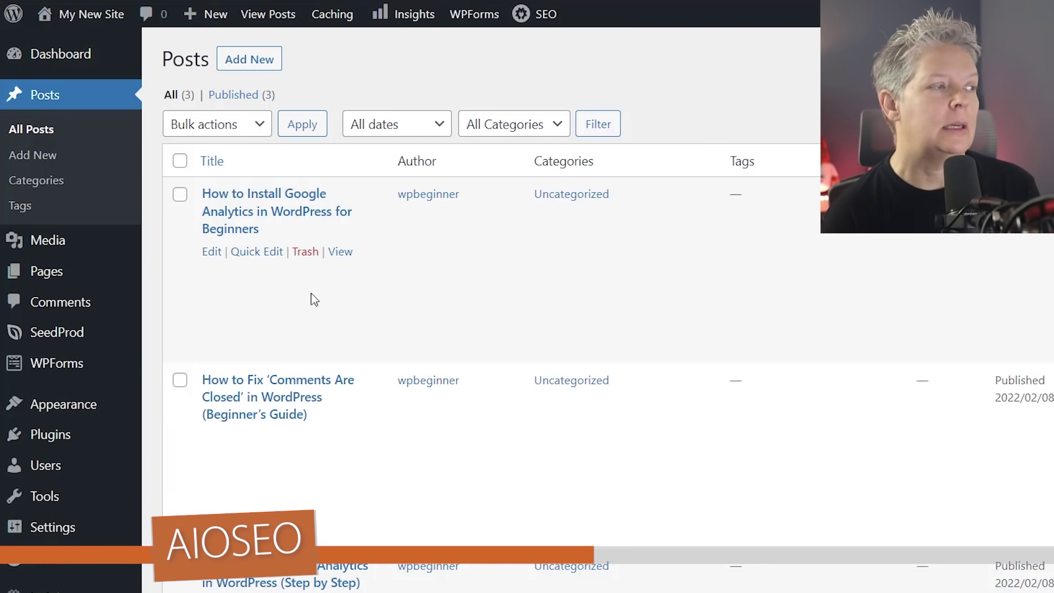
{"action": "left_click", "coordinate": [305, 251]}
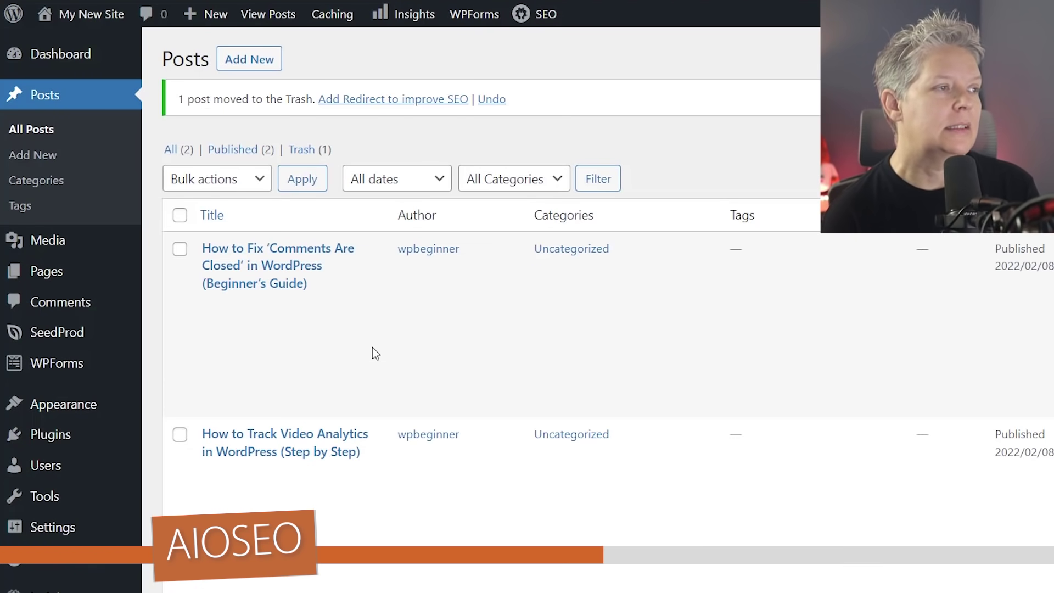
- From the trash notice, add a redirect sending the trashed post's URL to /analytics
{"action": "left_click", "coordinate": [383, 113]}
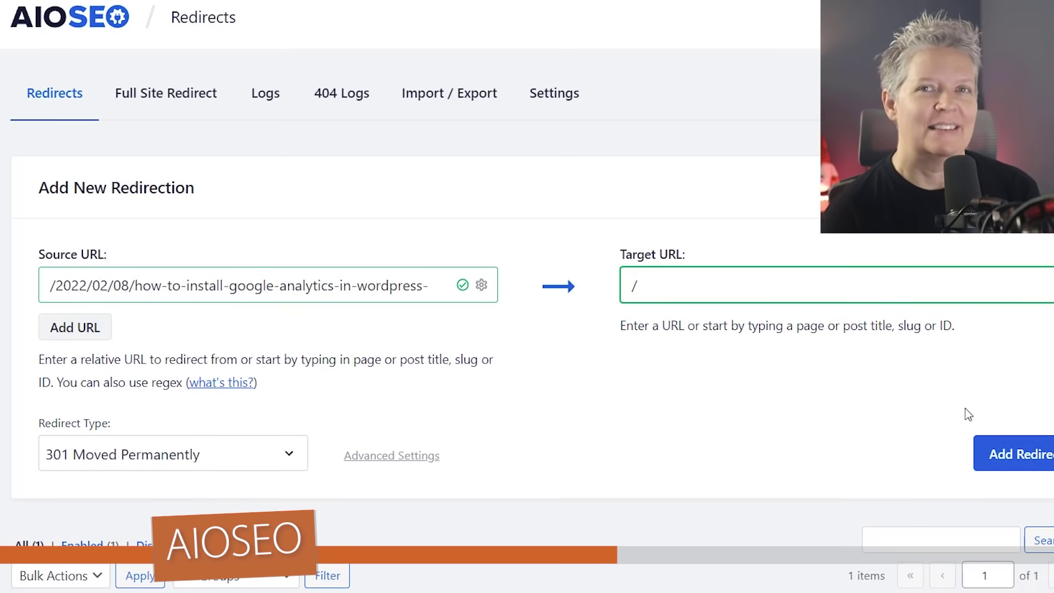
{"action": "type", "text": "analytics"}
{"action": "left_click", "coordinate": [1032, 454]}
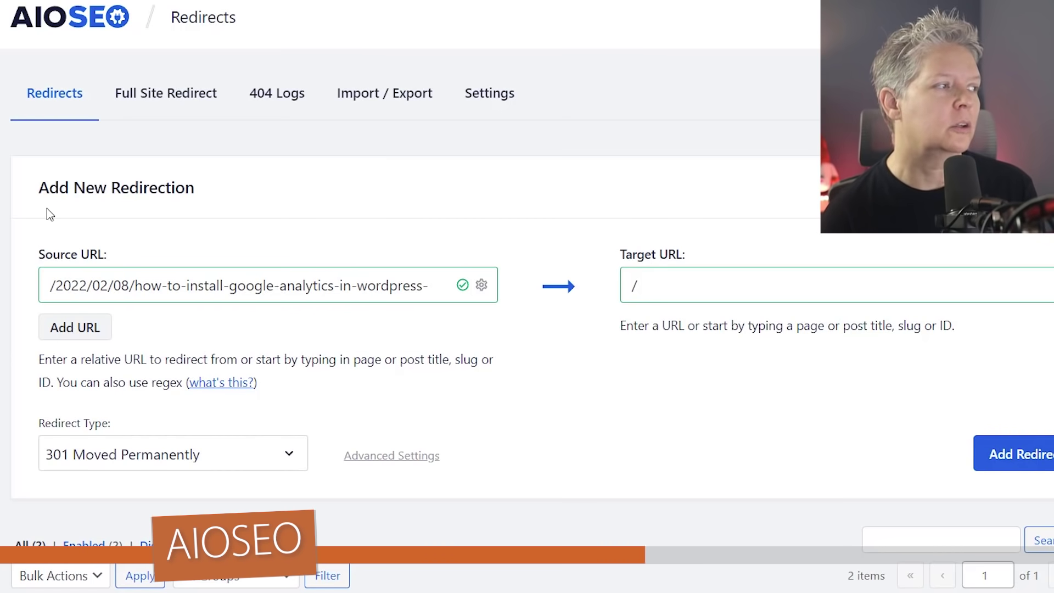
{"action": "mouse_move", "coordinate": [72, 280]}
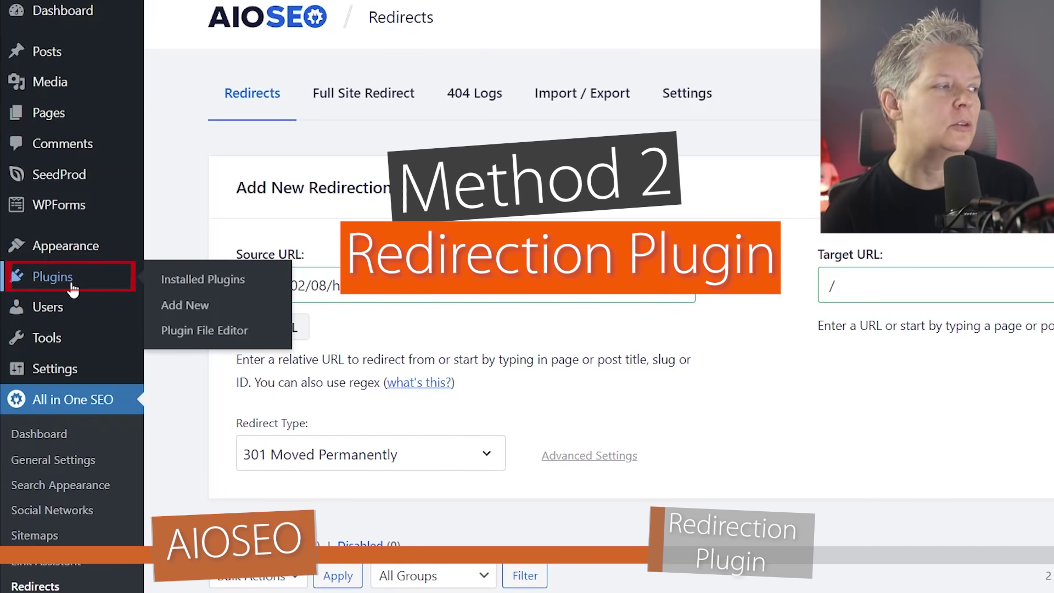
- Search the plugin directory for 'redirection', then install and activate the Redirection plugin
{"action": "left_click", "coordinate": [174, 305]}
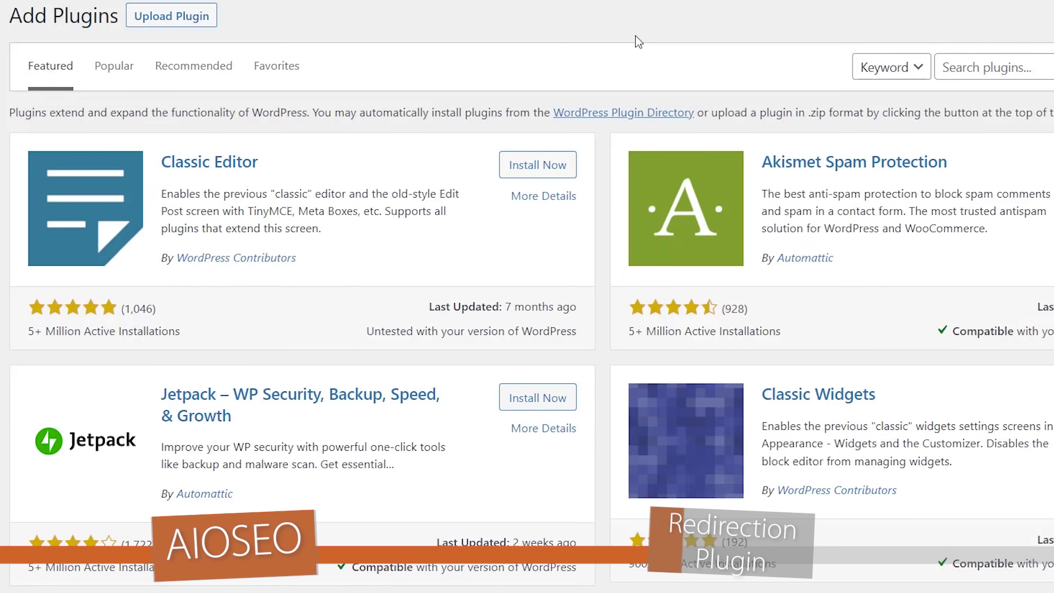
{"action": "left_click", "coordinate": [991, 67]}
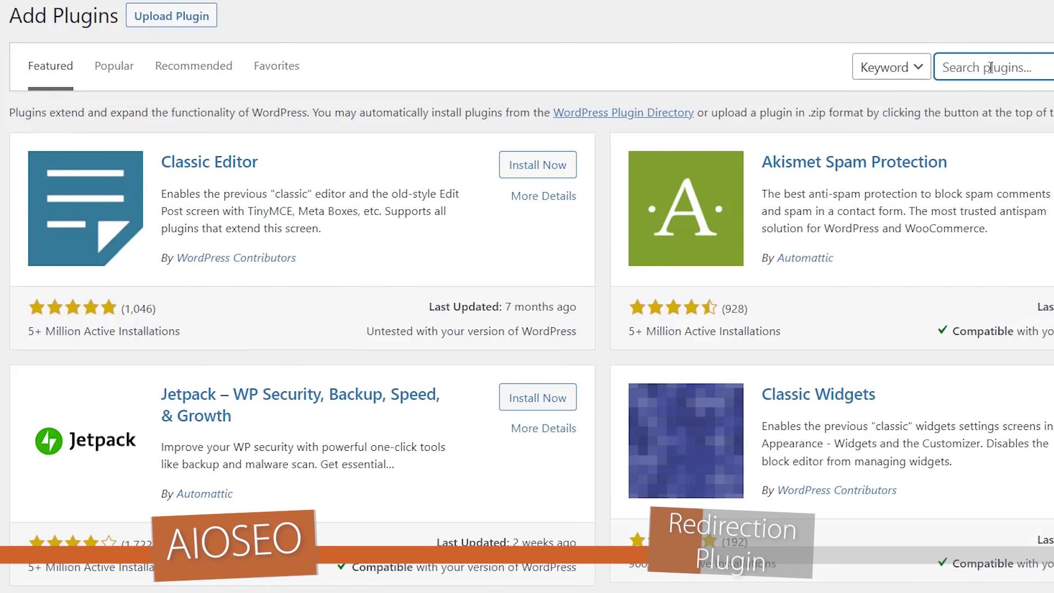
{"action": "type", "text": "redirection"}
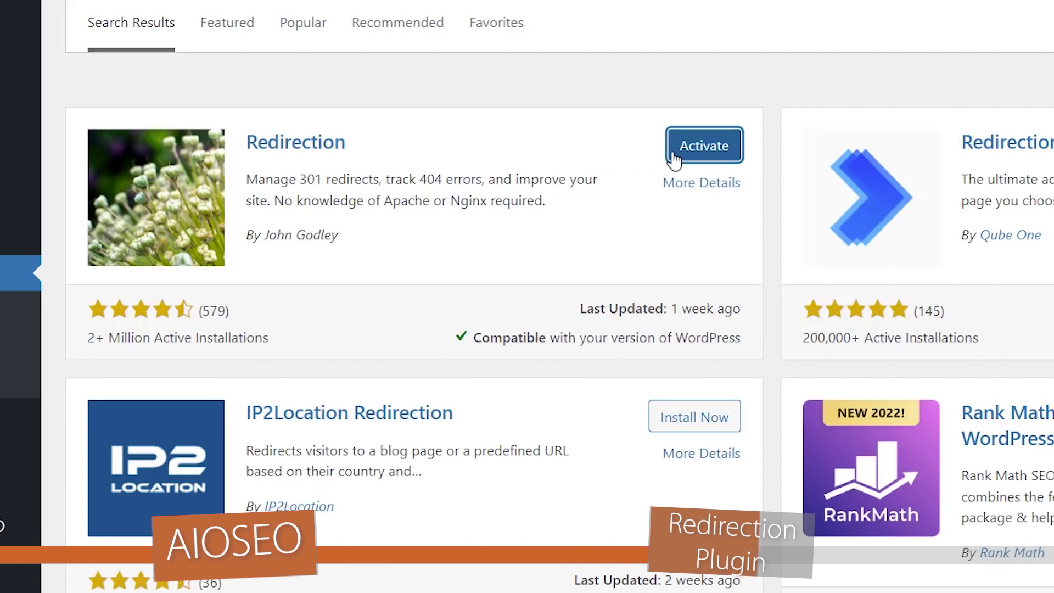
{"action": "left_click", "coordinate": [676, 156]}
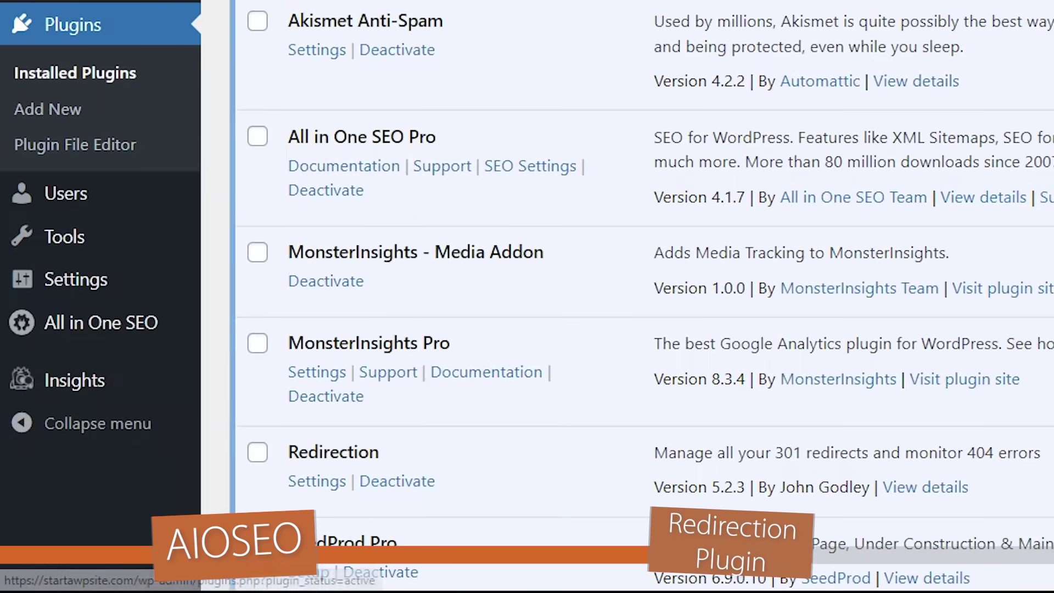
- Run Redirection's setup wizard with Monitor permalink changes and Keep a log of redirects and 404s ticked
{"action": "mouse_move", "coordinate": [61, 242]}
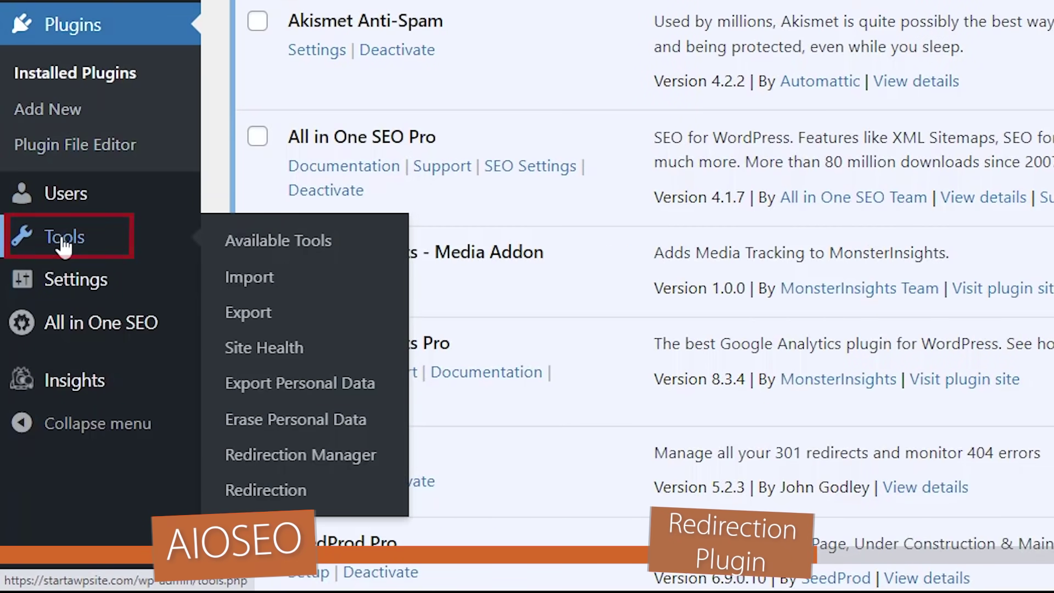
{"action": "left_click", "coordinate": [290, 503]}
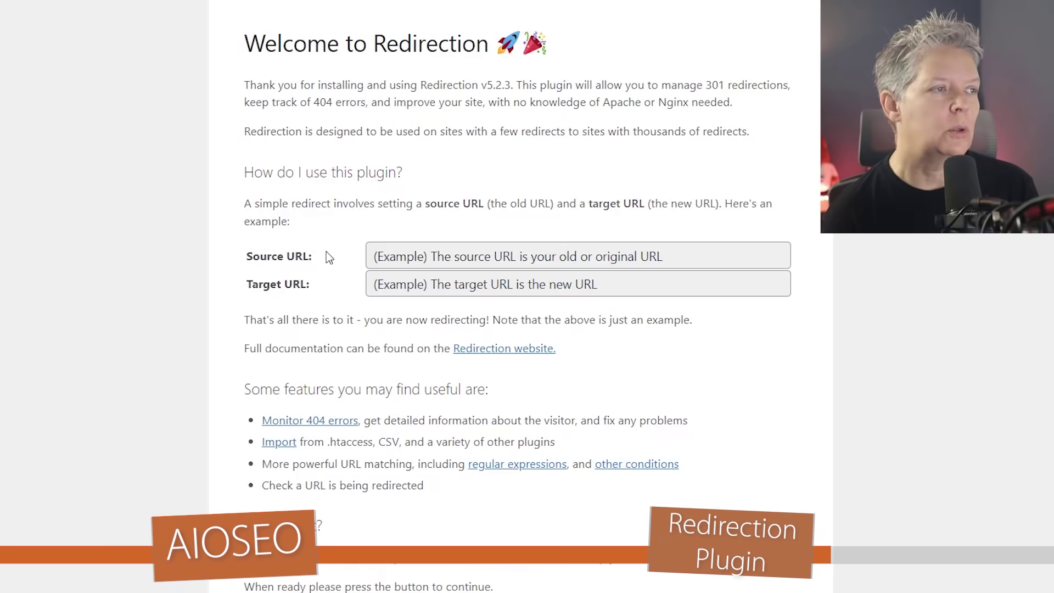
{"action": "scroll", "coordinate": [236, 271], "scroll_direction": "down", "scroll_amount": 1}
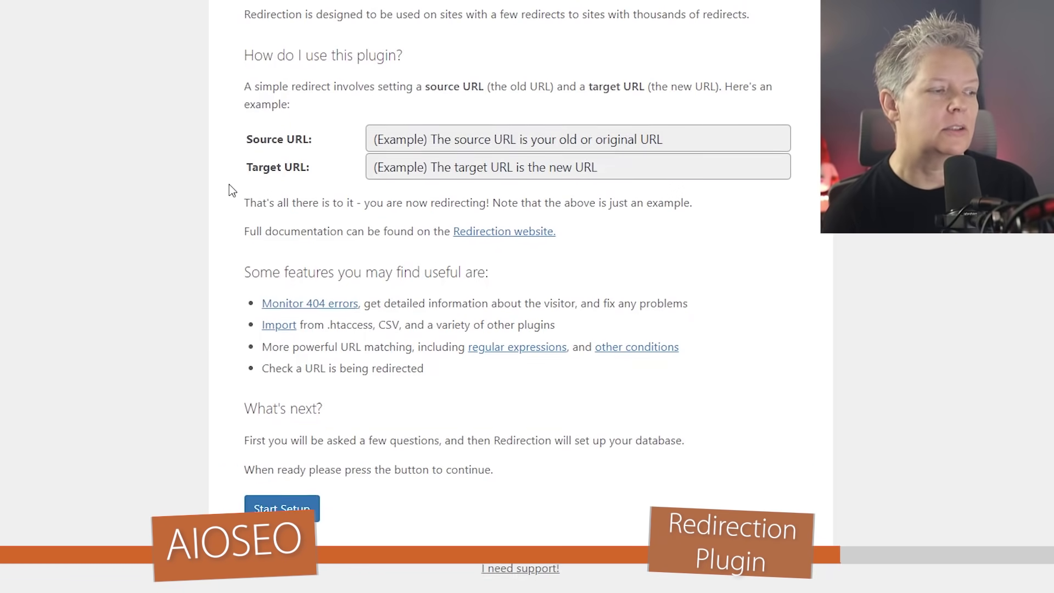
{"action": "scroll", "coordinate": [229, 184], "scroll_direction": "down", "scroll_amount": 1}
{"action": "left_click", "coordinate": [285, 477]}
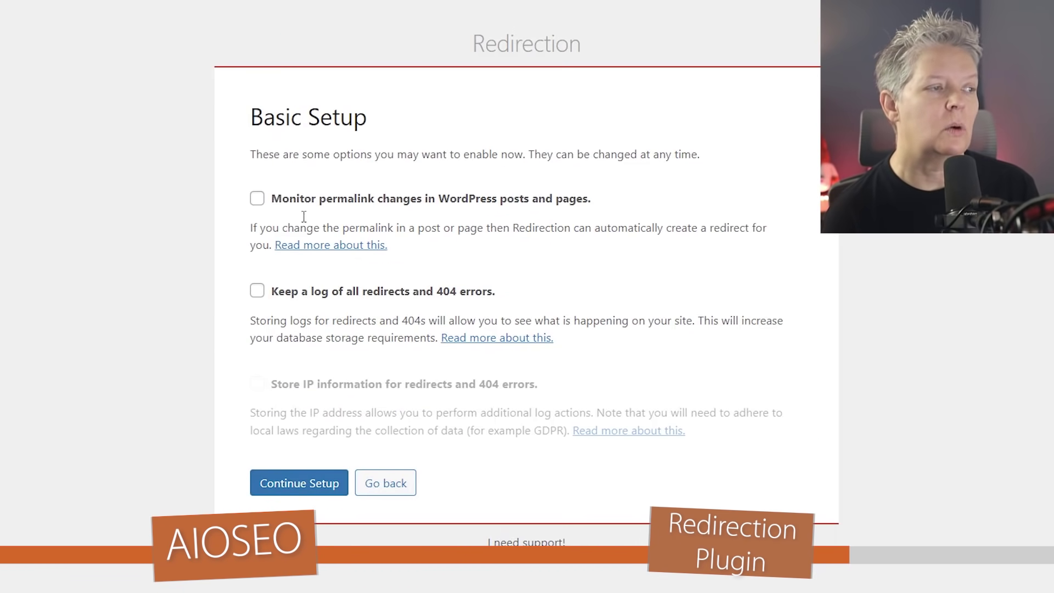
{"action": "left_click", "coordinate": [261, 202]}
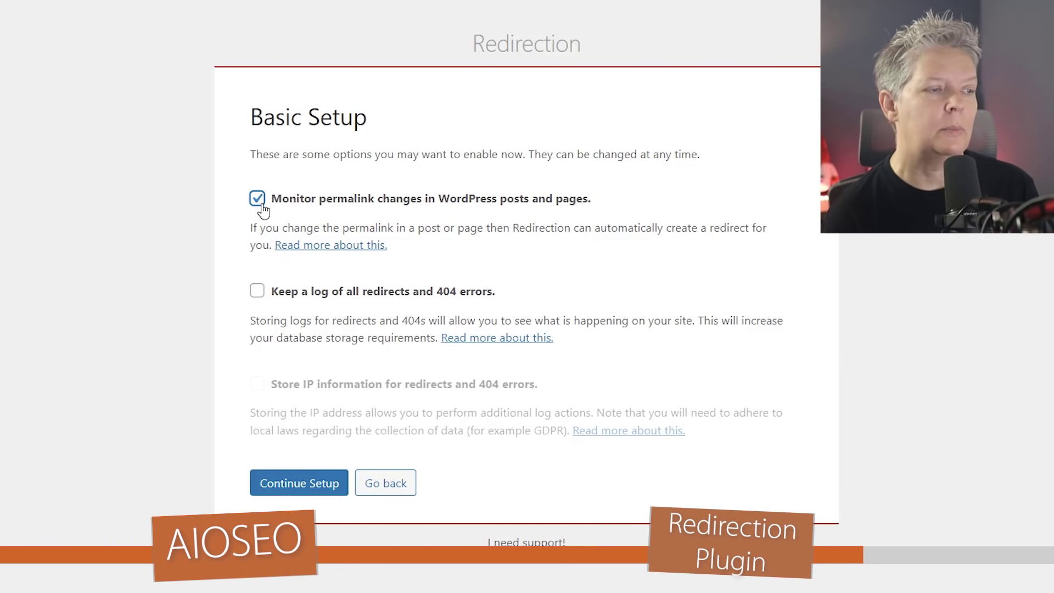
{"action": "left_click", "coordinate": [263, 293]}
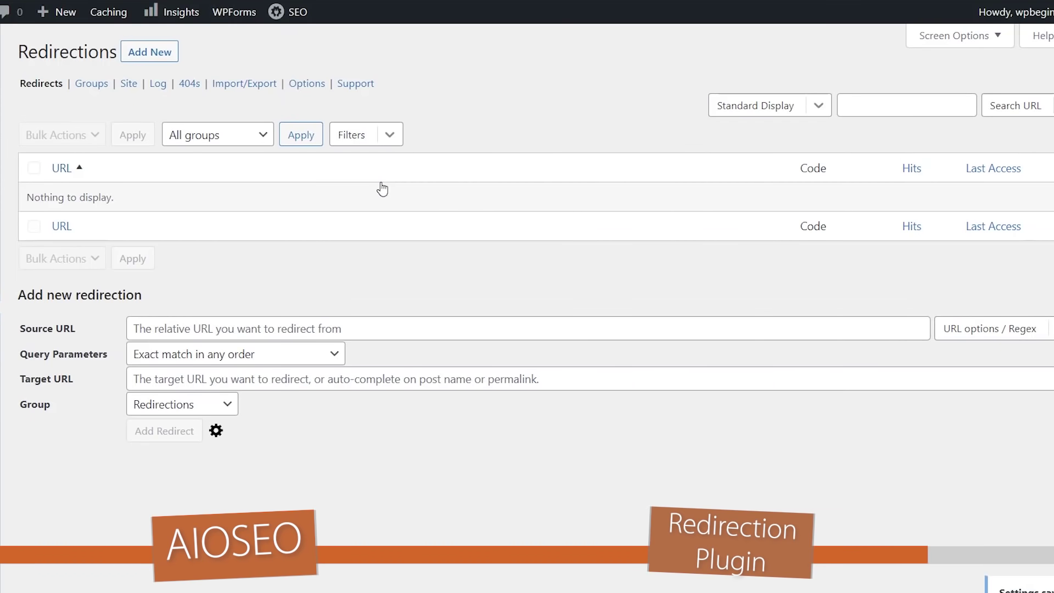
- Add a Redirection rule with source /old-link and target /new-link
{"action": "left_click", "coordinate": [266, 326]}
{"action": "type", "text": "/"}
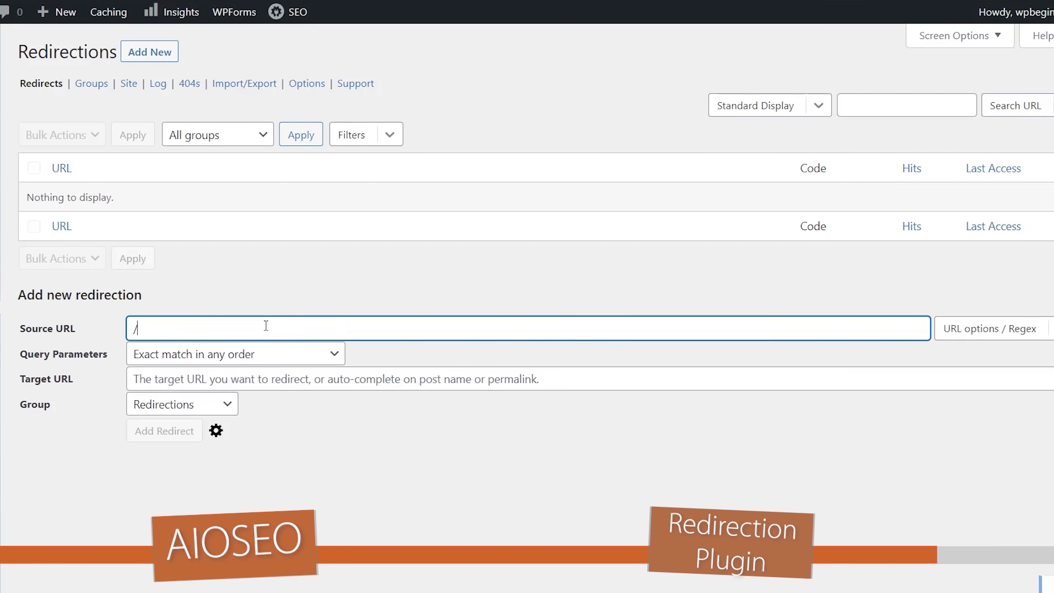
{"action": "type", "text": "old-link"}
{"action": "key", "text": "Tab"}
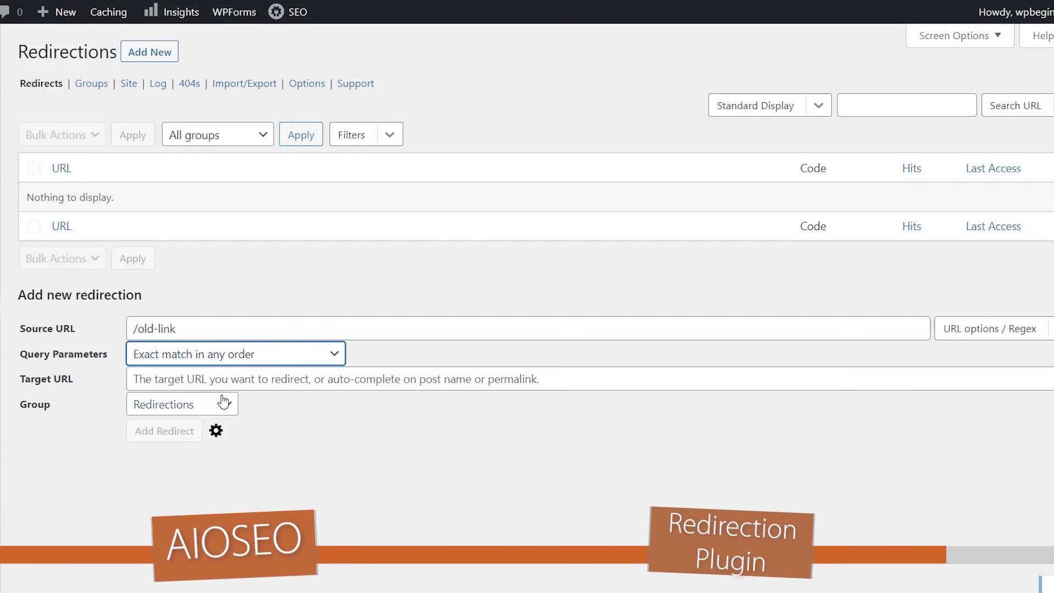
{"action": "left_click", "coordinate": [245, 378]}
{"action": "type", "text": "/new-link"}
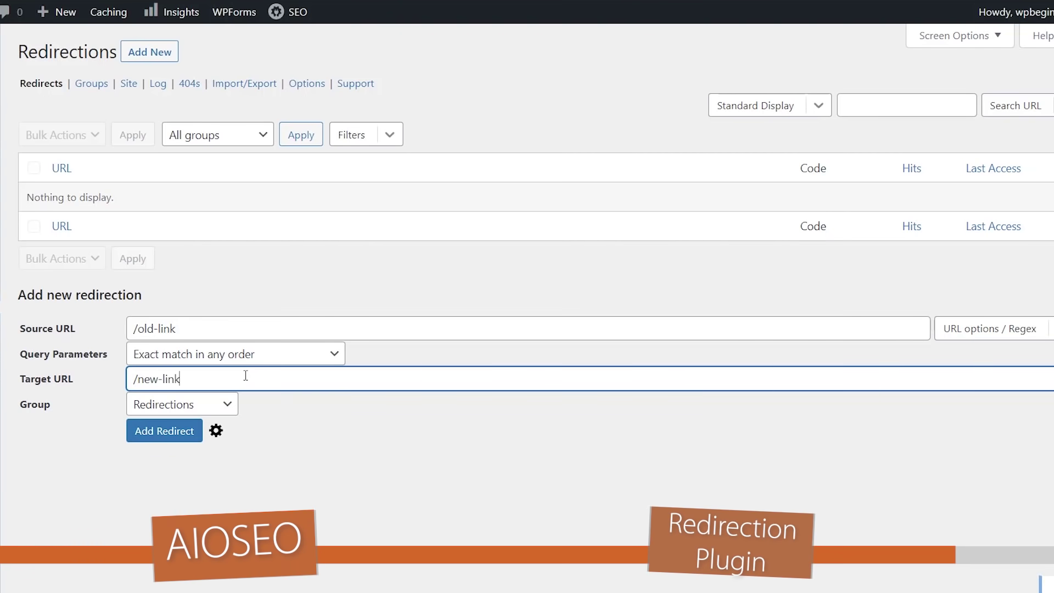
{"action": "left_click", "coordinate": [157, 433]}
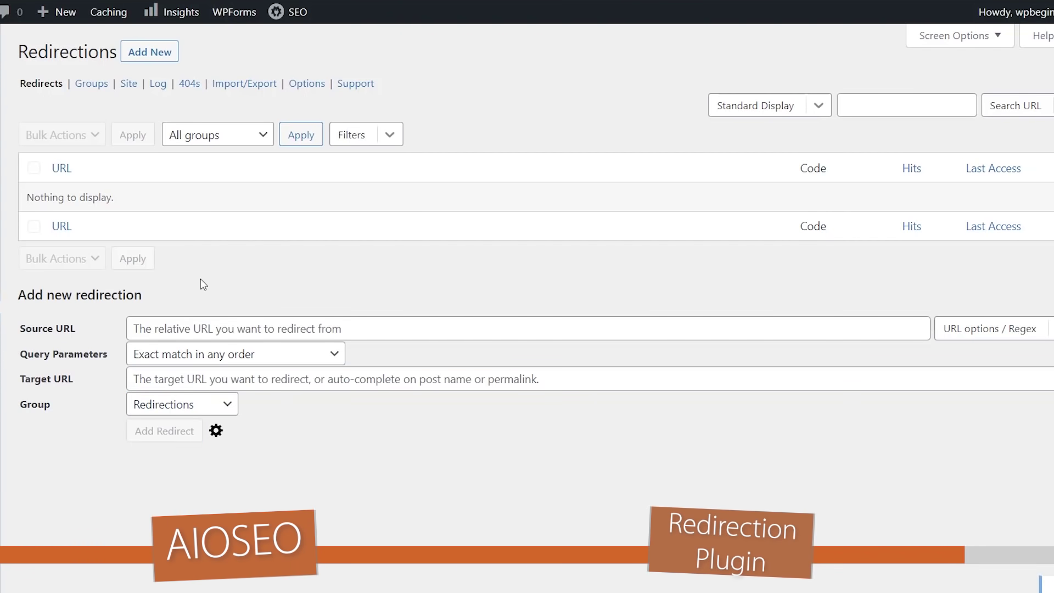
{"action": "mouse_move", "coordinate": [70, 203]}
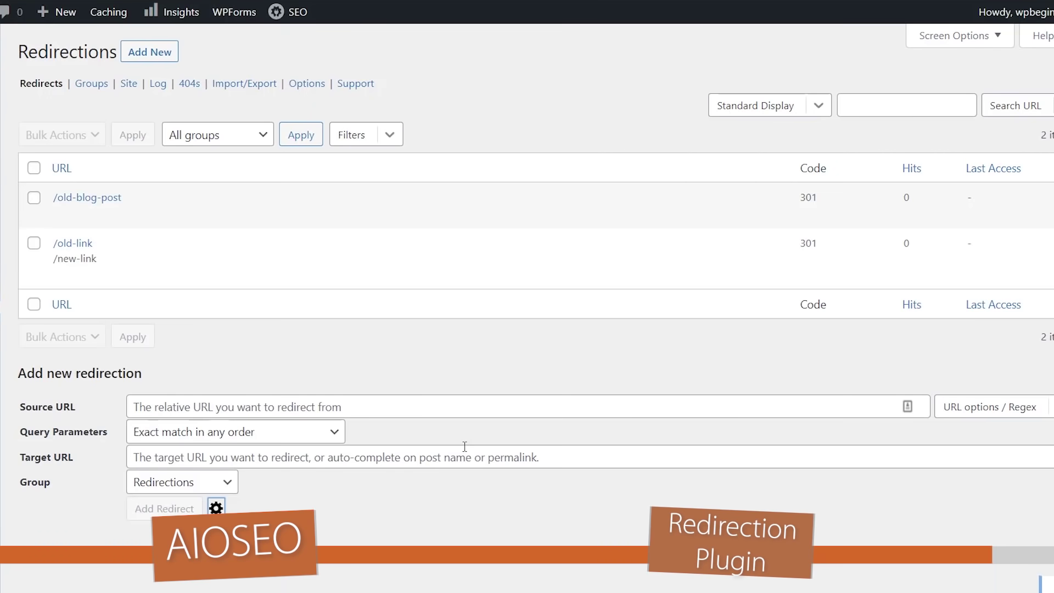
- Open Redirection's 404s log to see the /olk-link request
{"action": "left_click", "coordinate": [187, 87]}
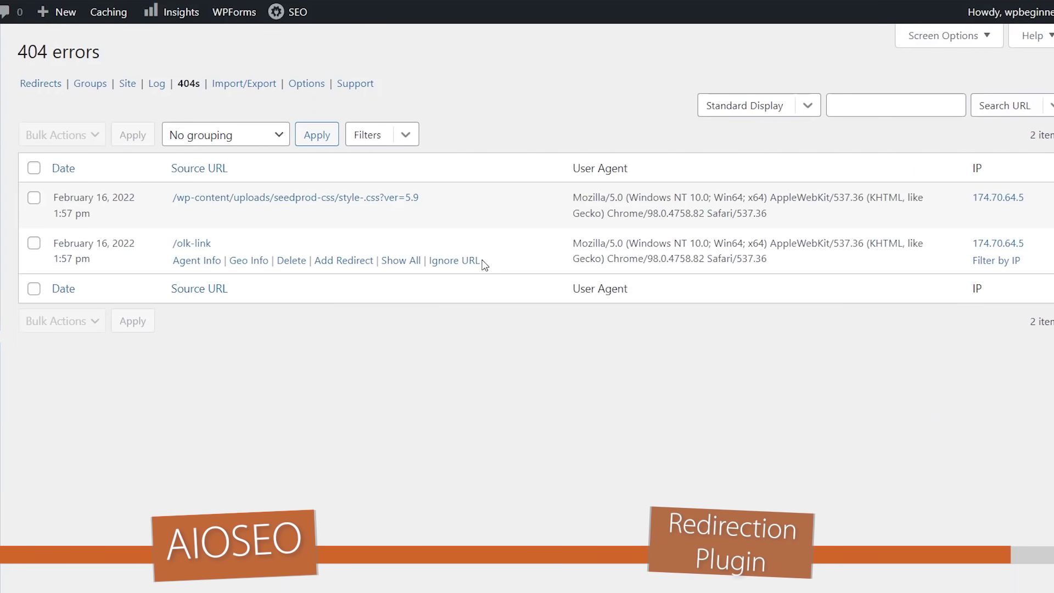